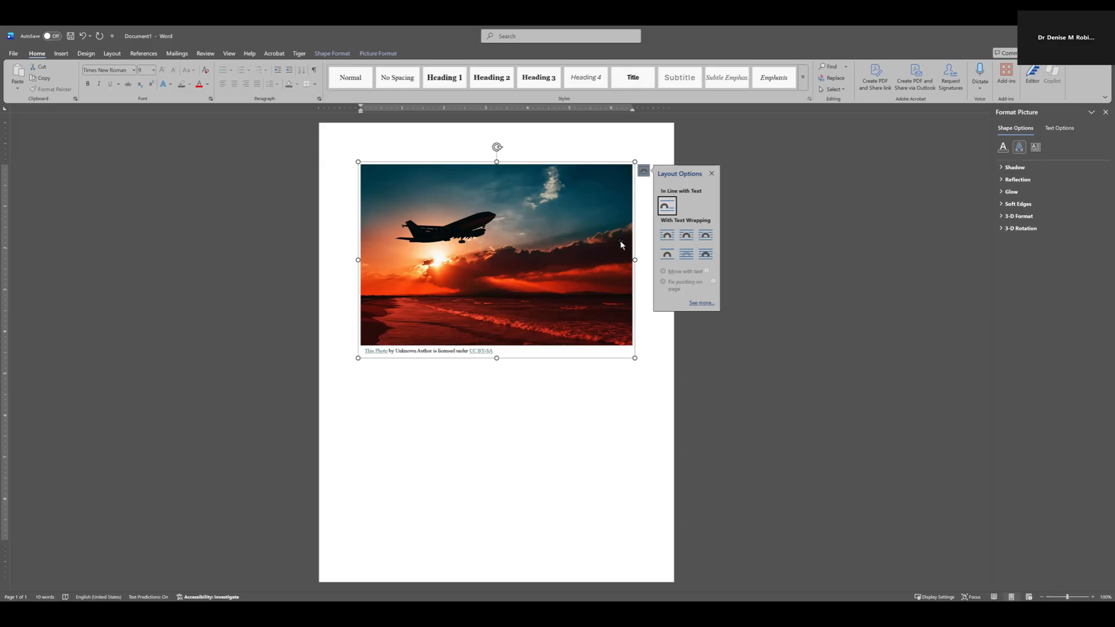
Step: Detach the airplane picture from its licence caption, delete the caption, and leave only the picture selected
left_click(621, 244)
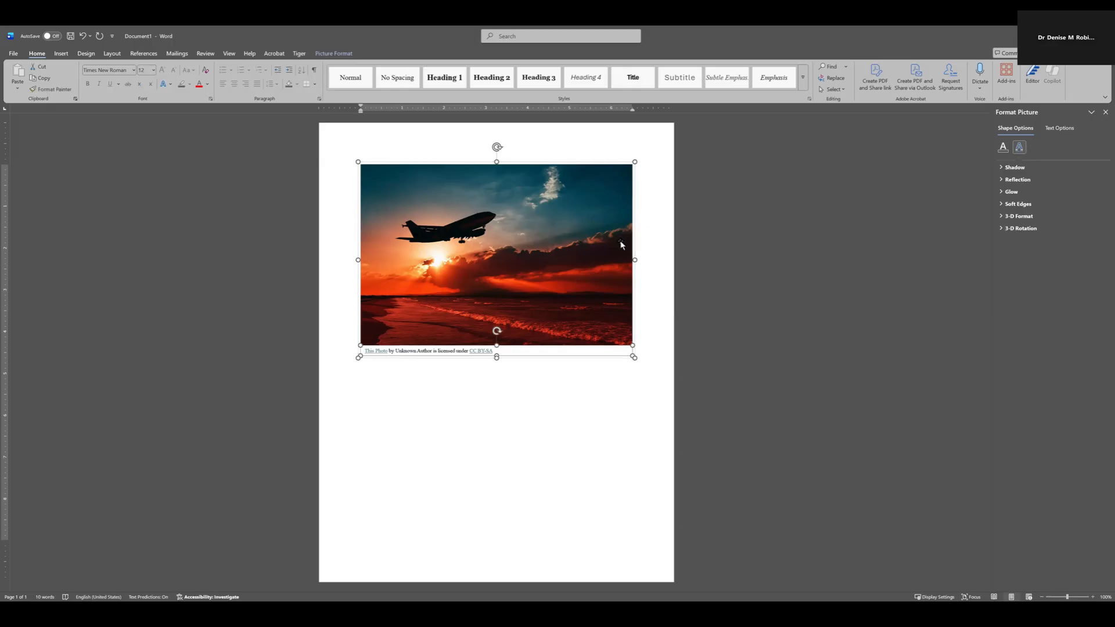
left_click(621, 244)
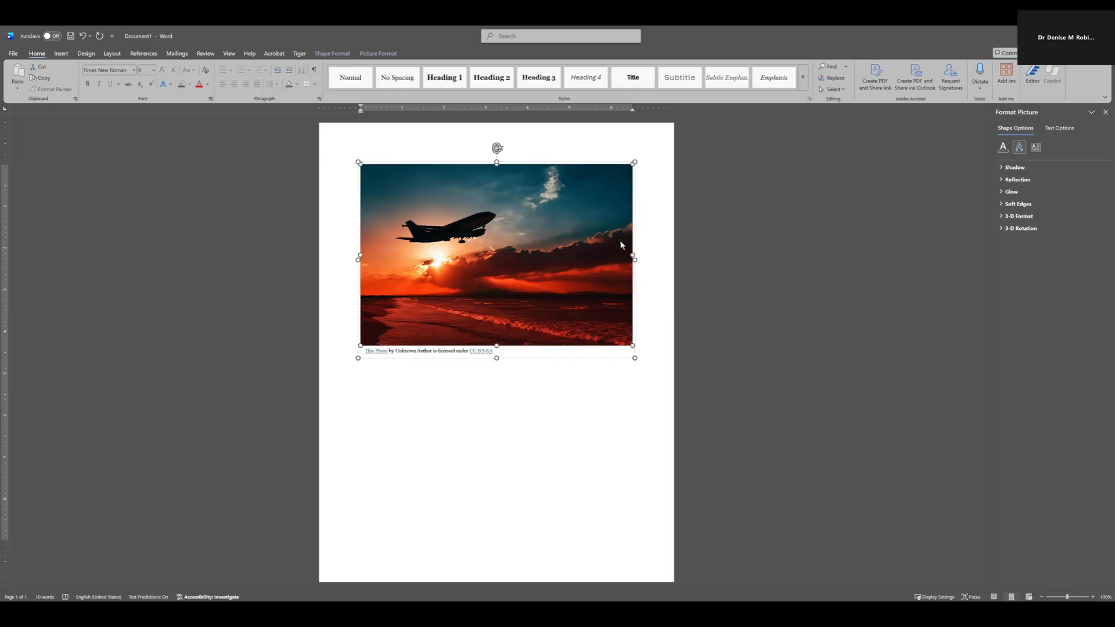
left_click(621, 244)
left_click(621, 244)
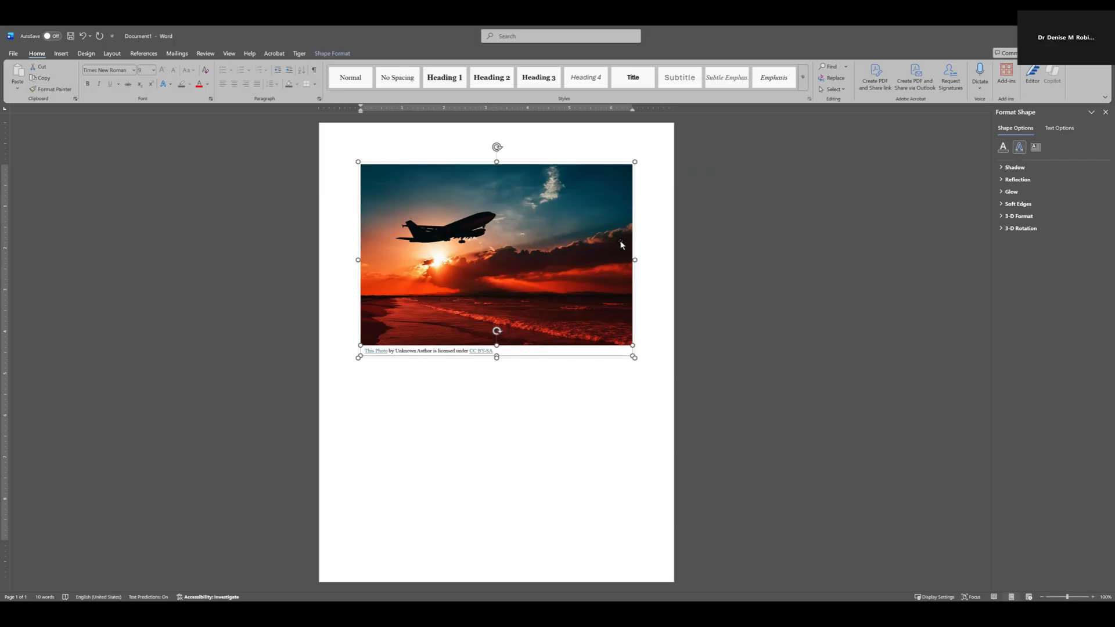
left_click(621, 244)
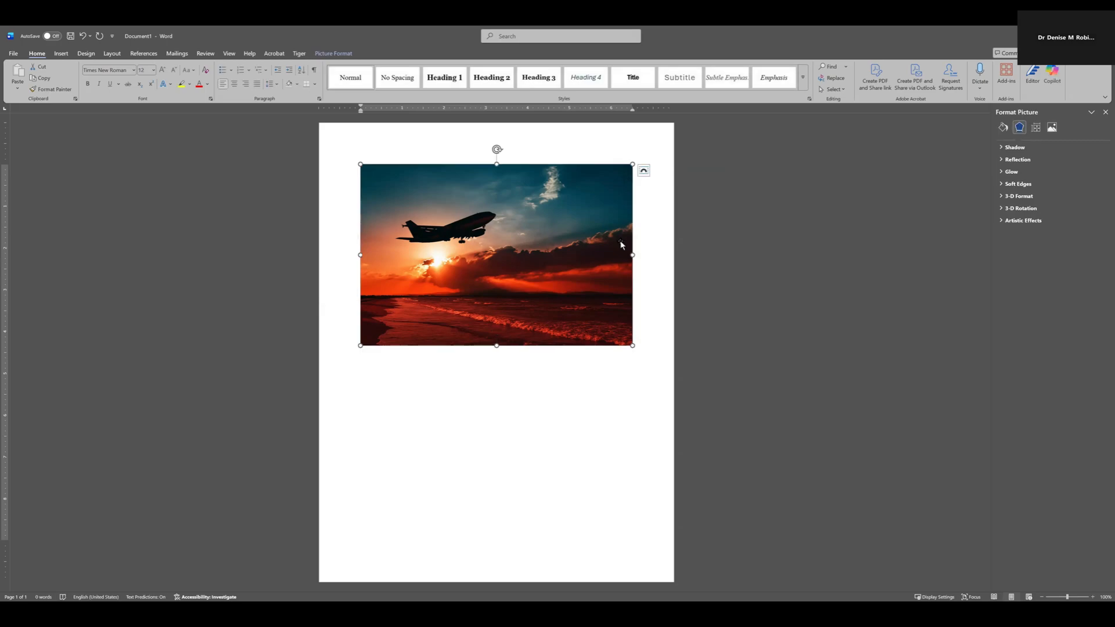
Step: Resize the selected airplane picture proportionally to an absolute width of 3 inches
key("shift+F10")
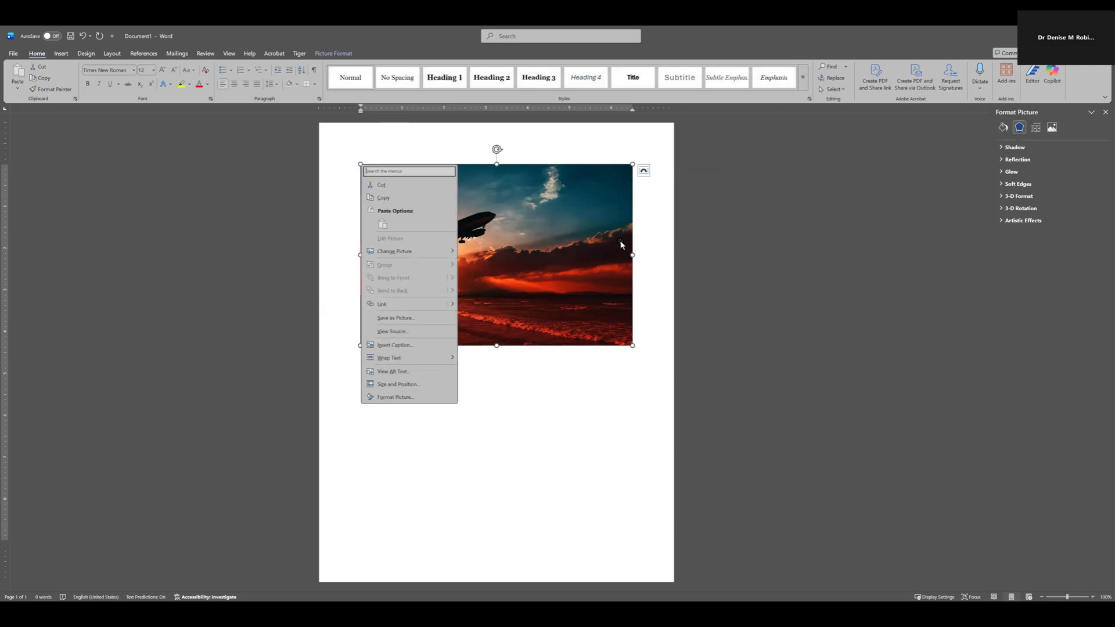
key("Up")
key("Up")
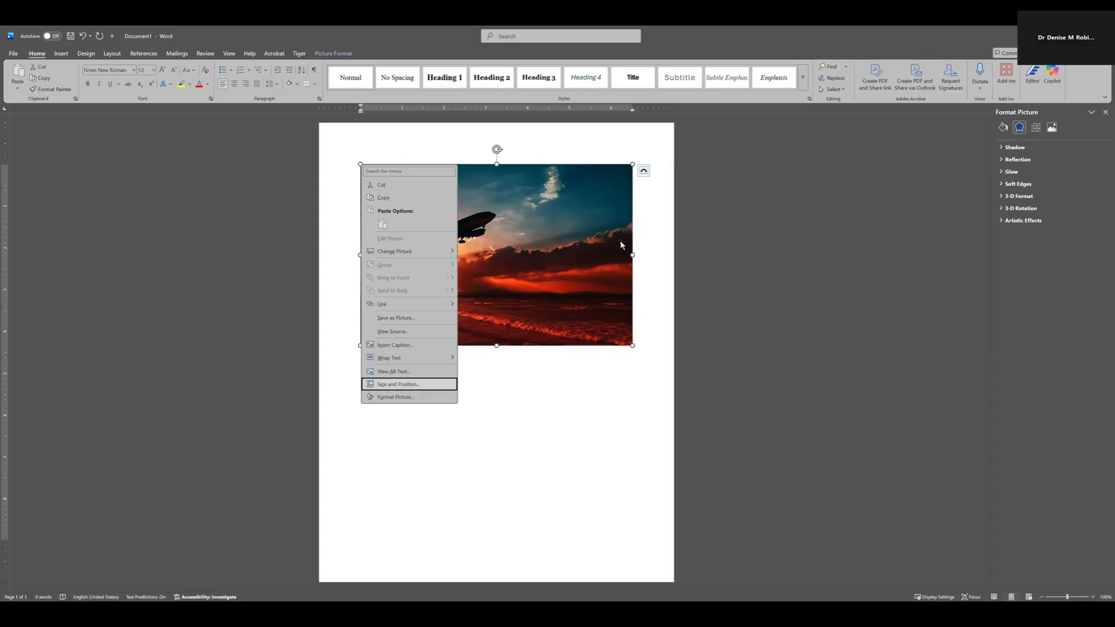
key("Return")
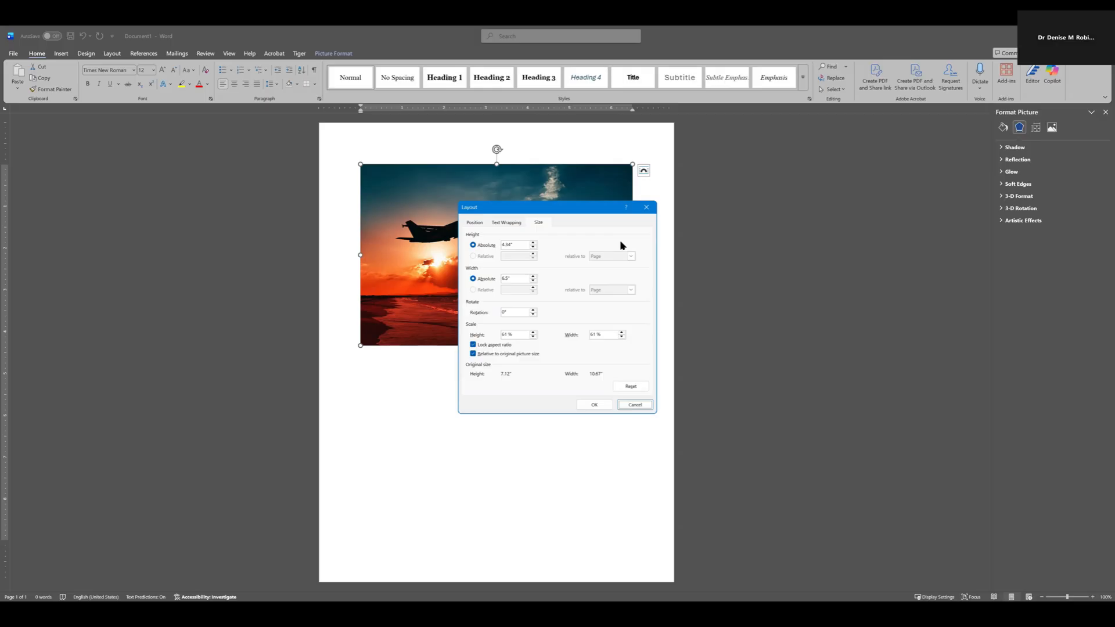
key("alt+a")
key("space")
key("alt+e")
key("Tab")
key("Tab")
type("3")
key("shift+Tab")
key("shift+Tab")
key("Return")
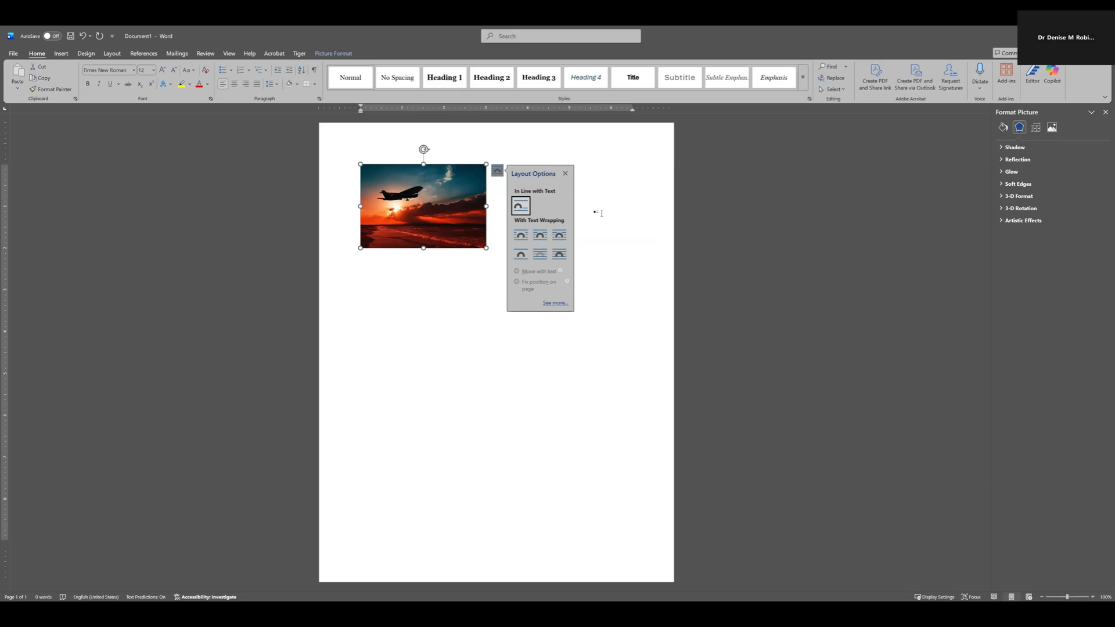
Step: Set the airplane picture's text wrapping to Top and Bottom and deselect the picture
key("Down")
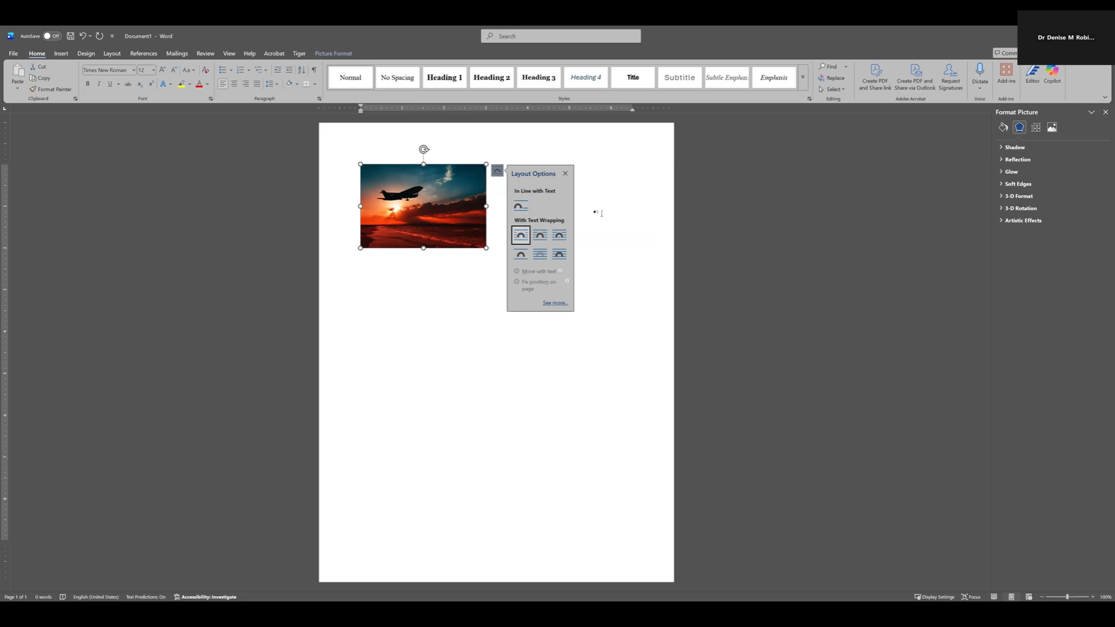
key("Right")
key("Right")
key("Down")
key("Left")
key("Left")
key("Return")
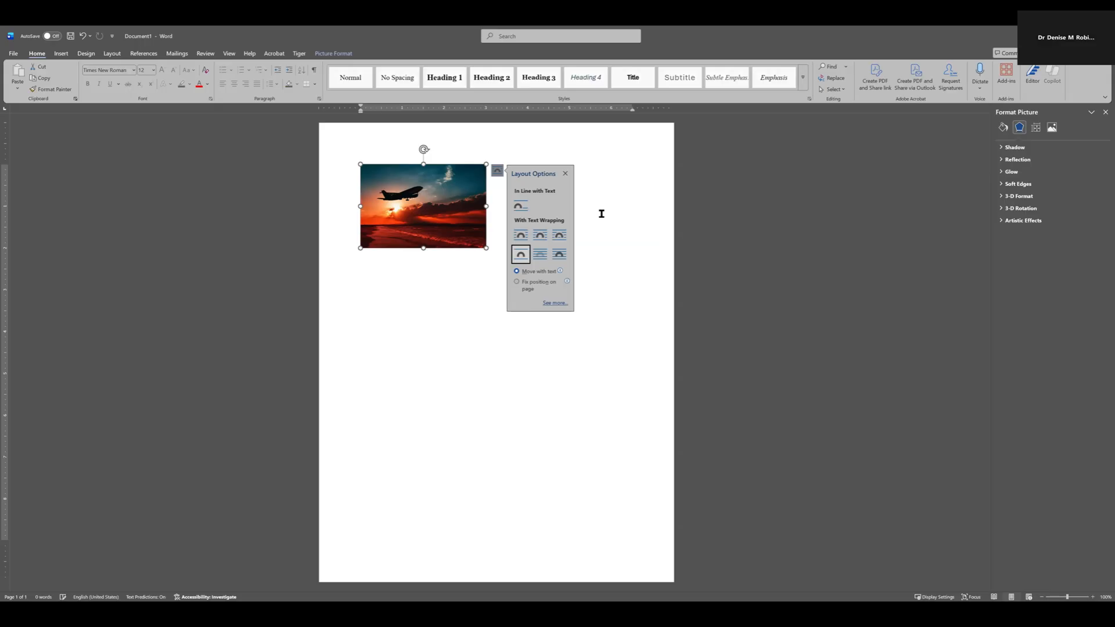
left_click(601, 213)
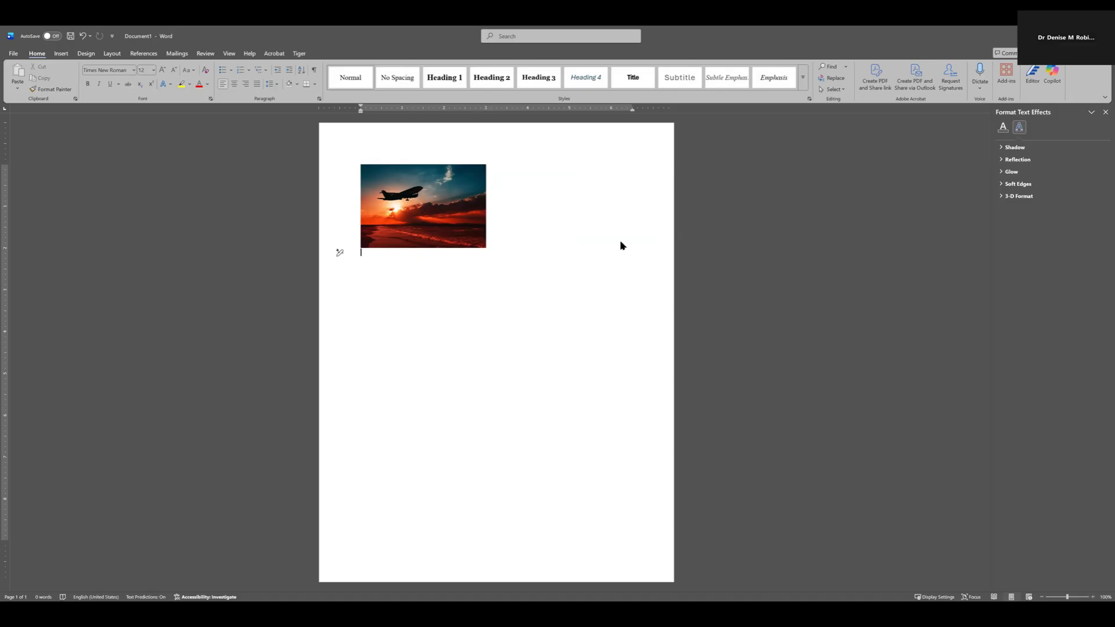
Step: Select the picture from the list of inline objects and give it the alt text "airplane flying in sunset"
key("ctrl+shift+o")
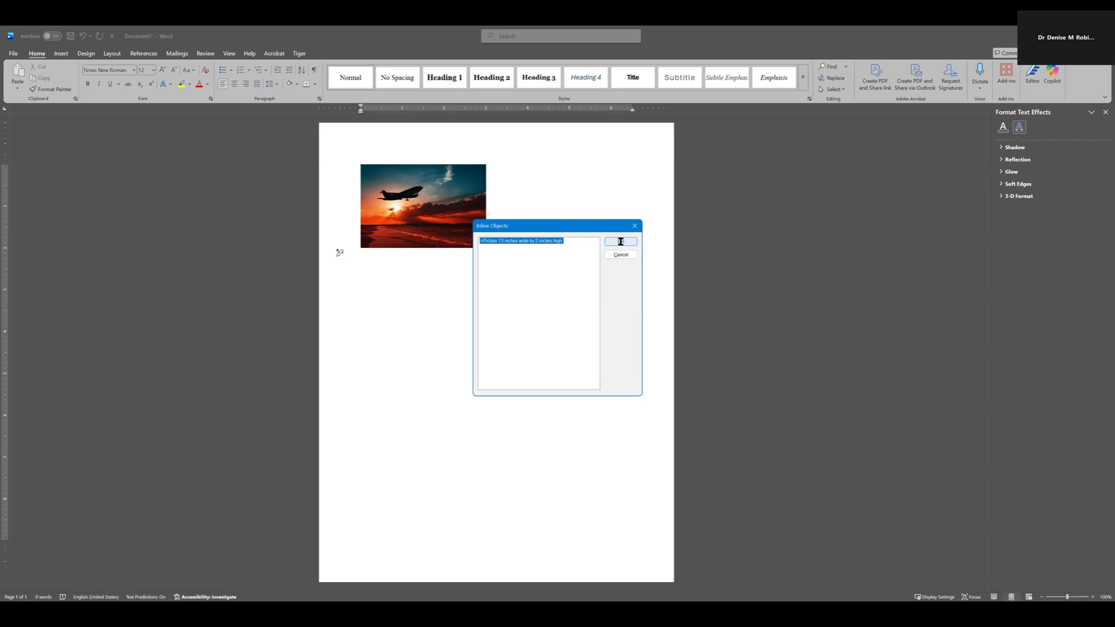
left_click(621, 241)
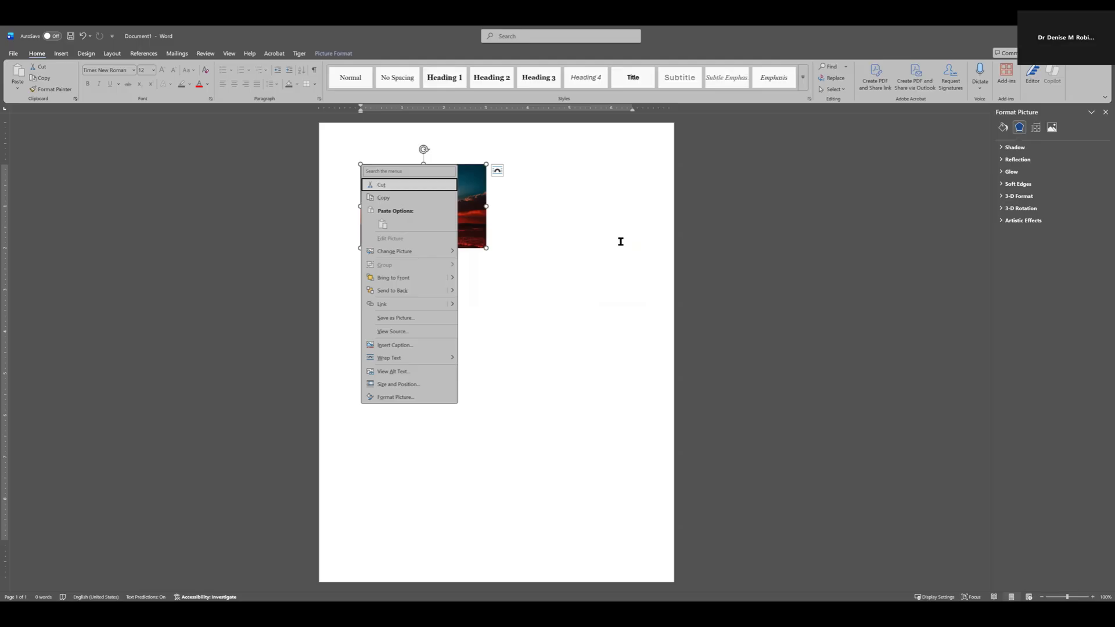
key("a")
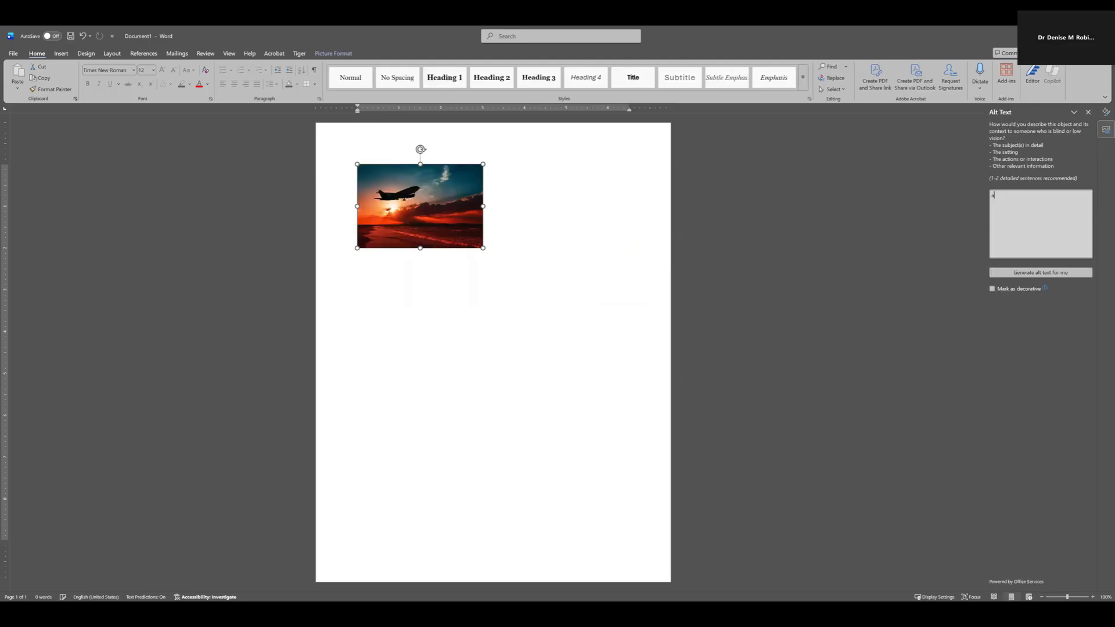
type("airplane flying in sunset")
key("Escape")
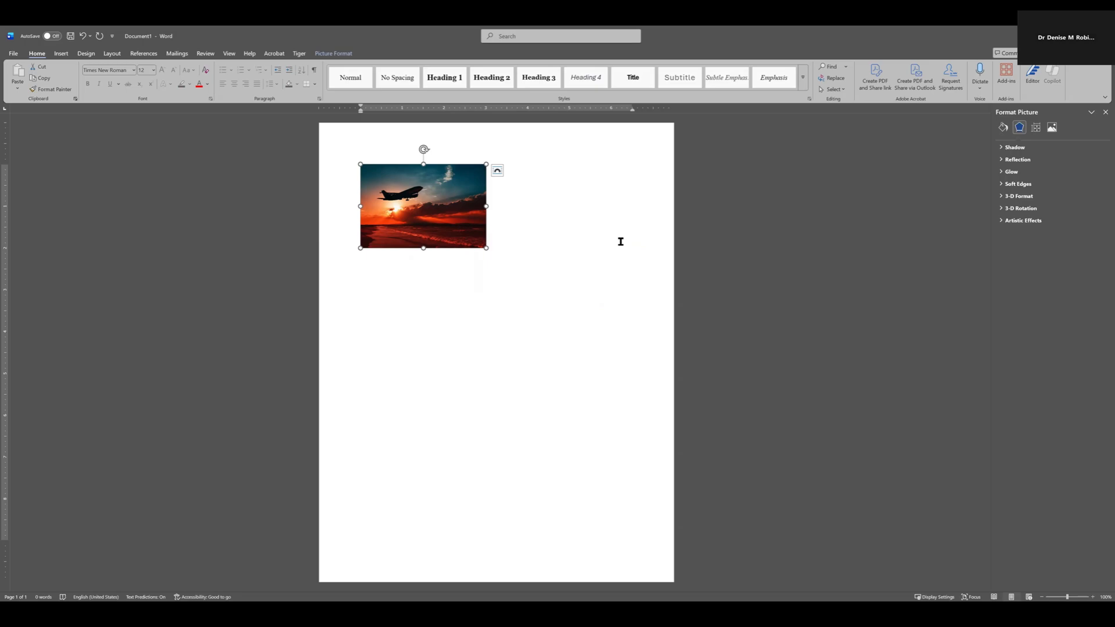
left_click(621, 242)
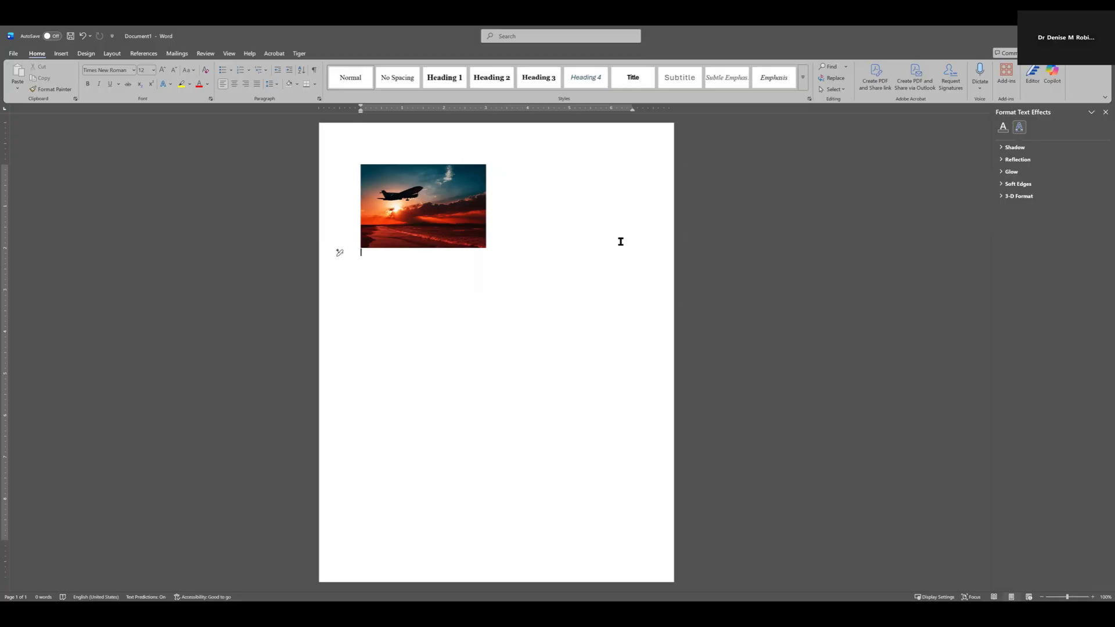
Step: Cut the entire document content and generate sample paragraphs in its place with =rand()
key("ctrl+a")
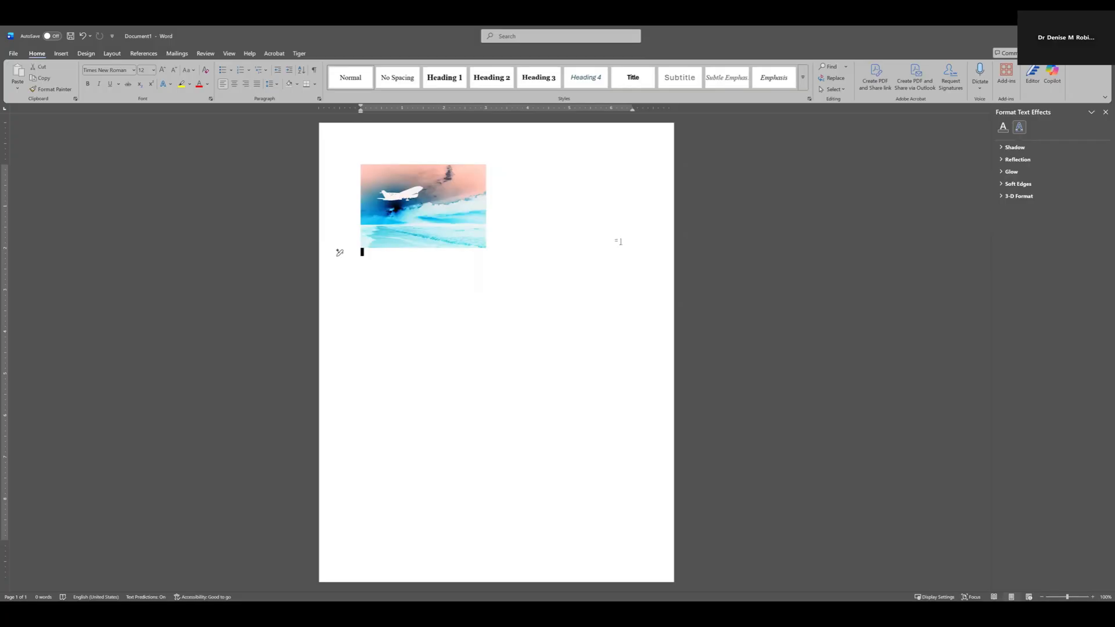
key("ctrl+x")
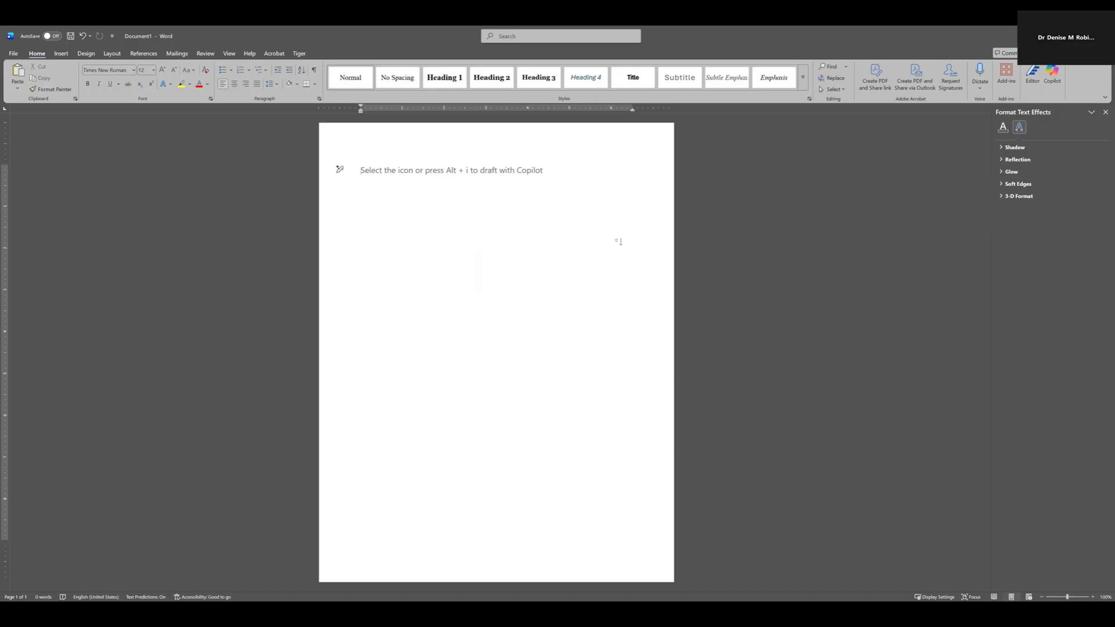
type("=rand")
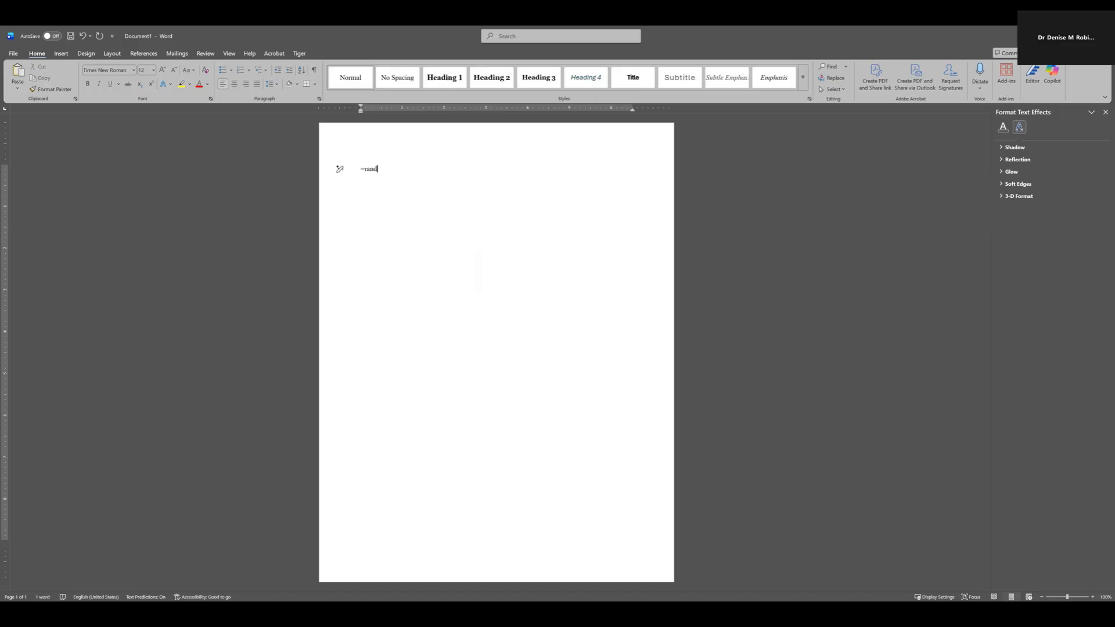
type("()")
key("Return")
Step: Paste the airplane picture and move it up to sit beneath the first line of the "Themes and styles" paragraph
key("ctrl+v")
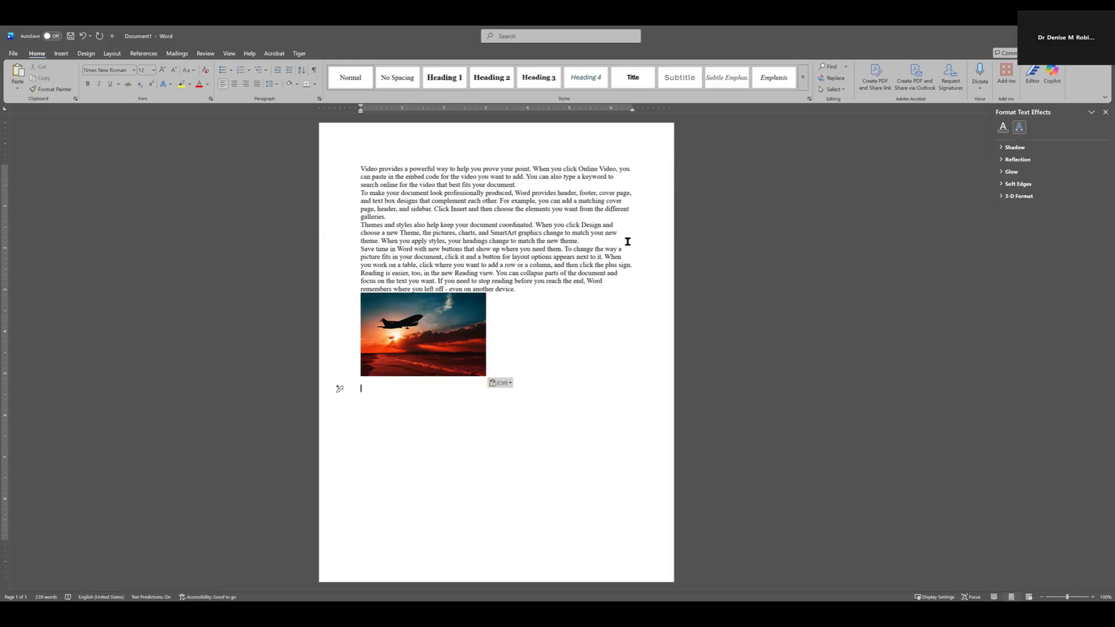
key("ctrl+z")
key("ctrl+z")
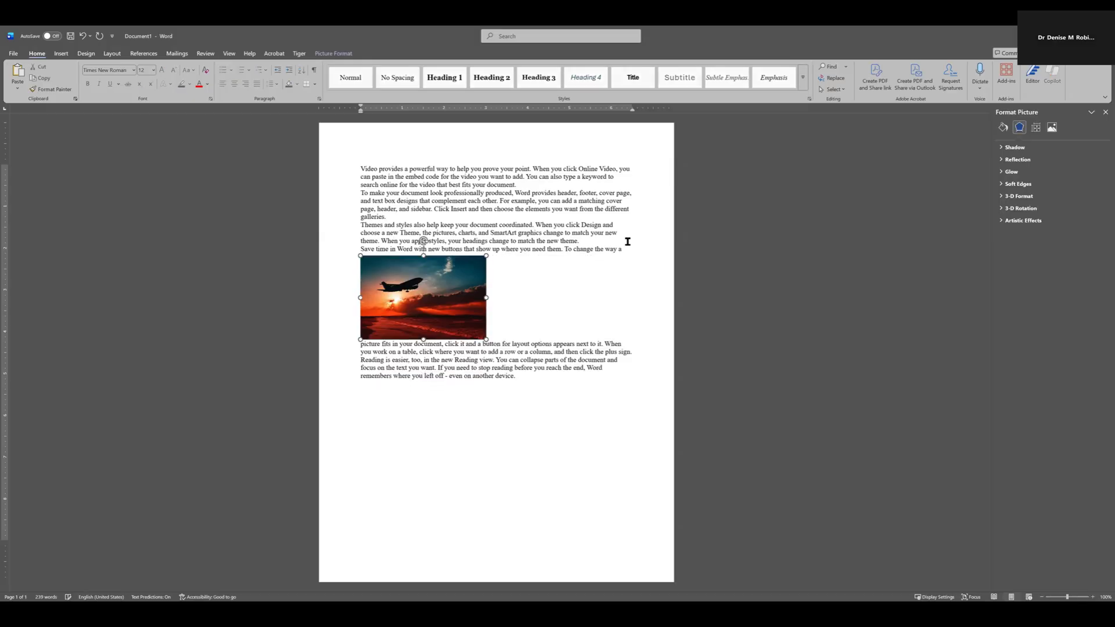
key("ctrl+z")
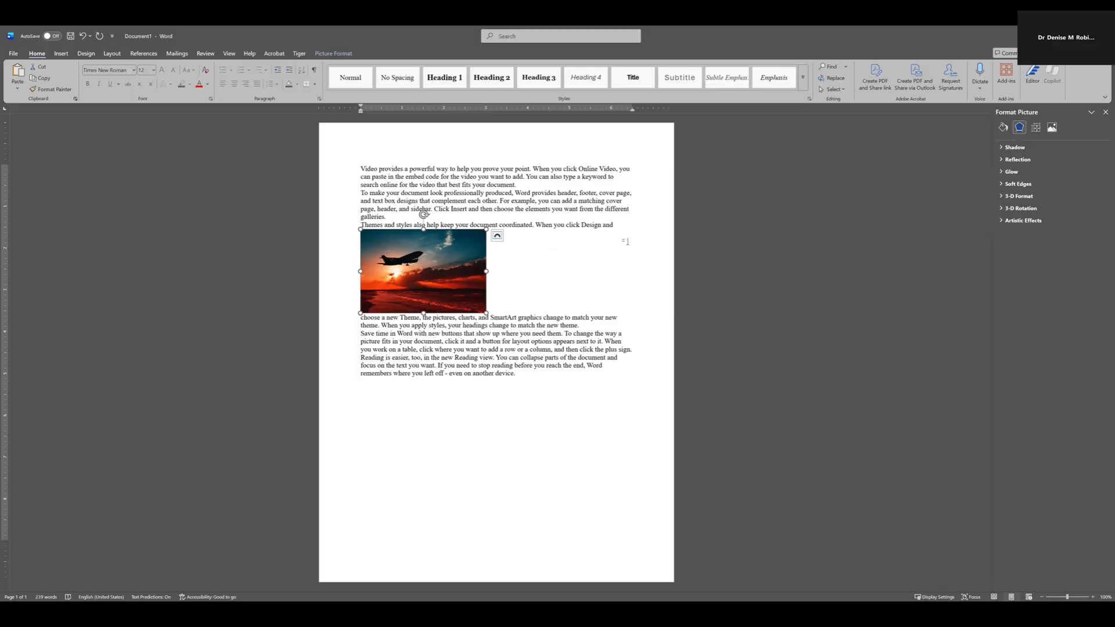
left_click(626, 241)
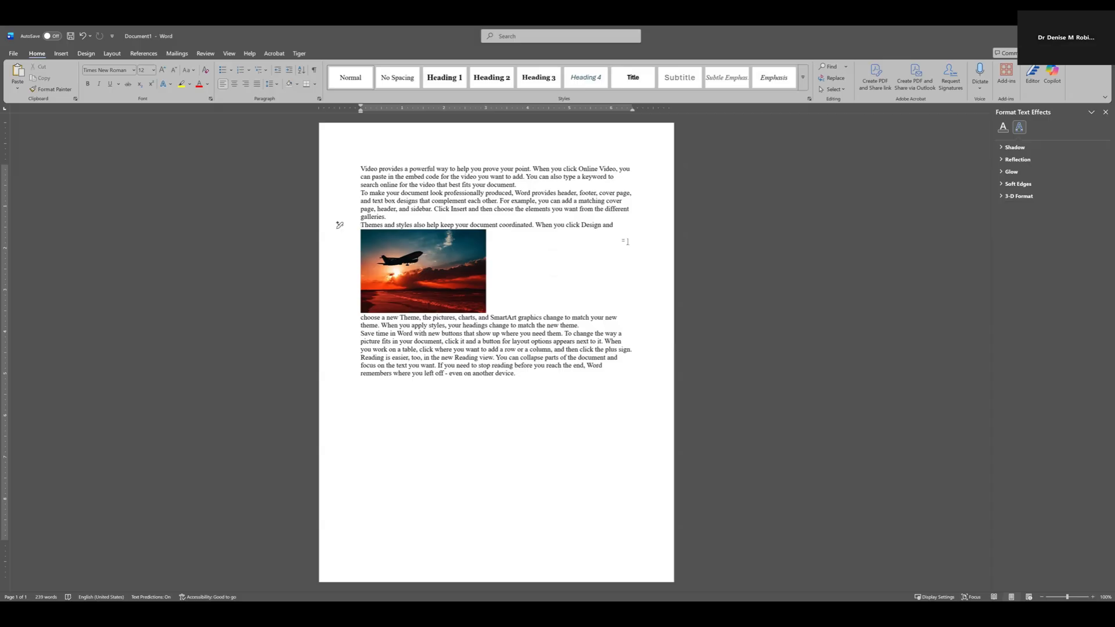
Step: At the end of the document, search the online pictures for "airplane flying in sunset"
key("ctrl+End")
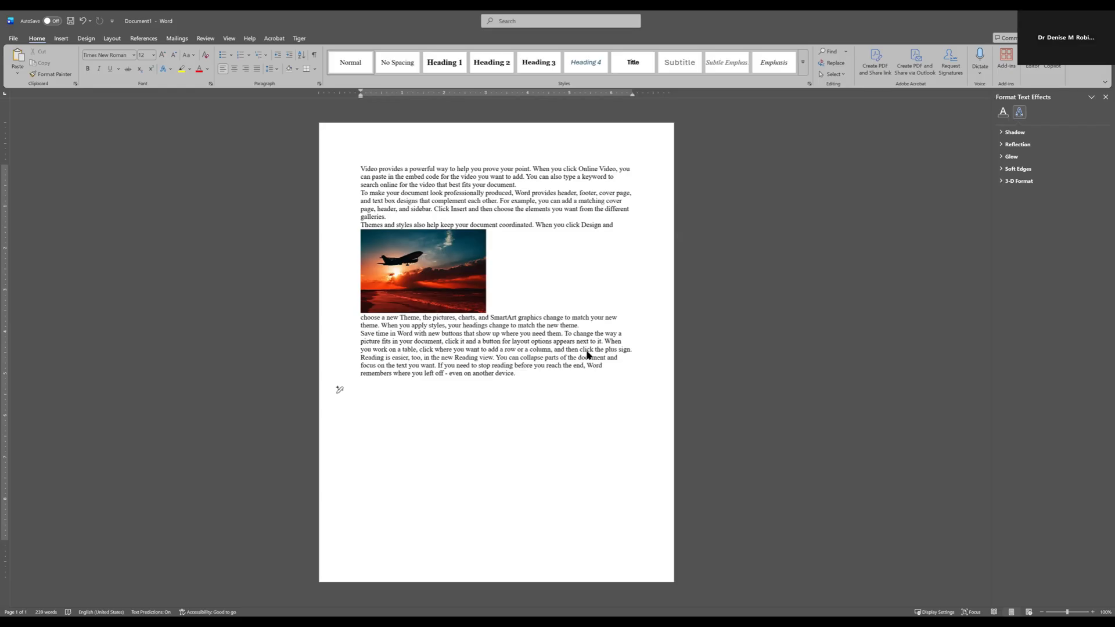
key("alt+n")
key("p")
key("s")
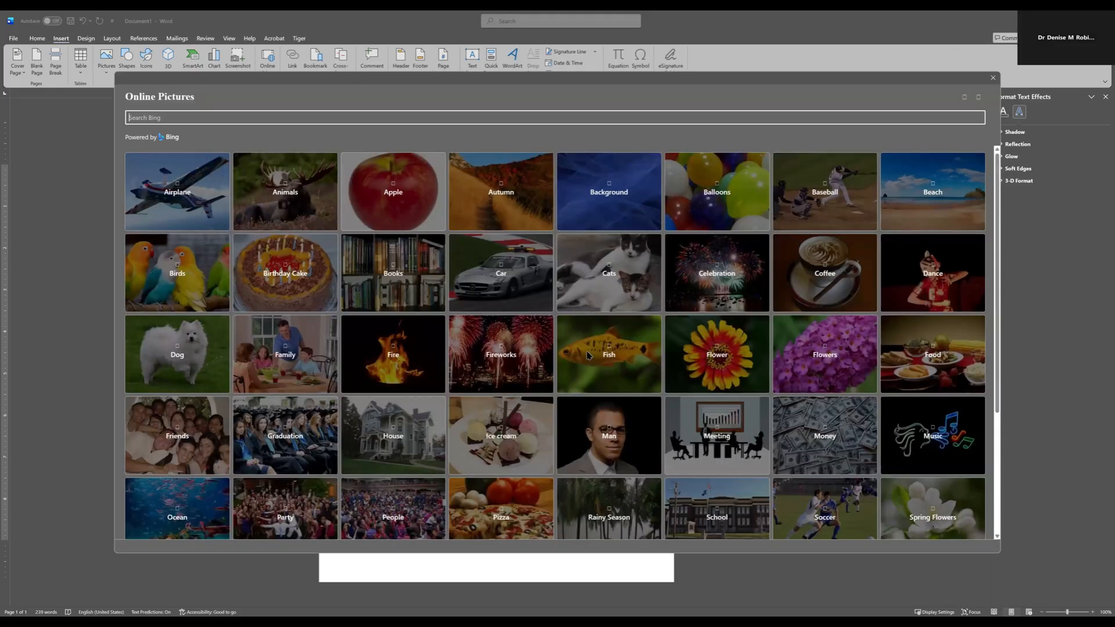
type("ipla")
key("BackSpace")
key("BackSpace")
key("BackSpace")
type("irplane flying in sunset")
key("Return")
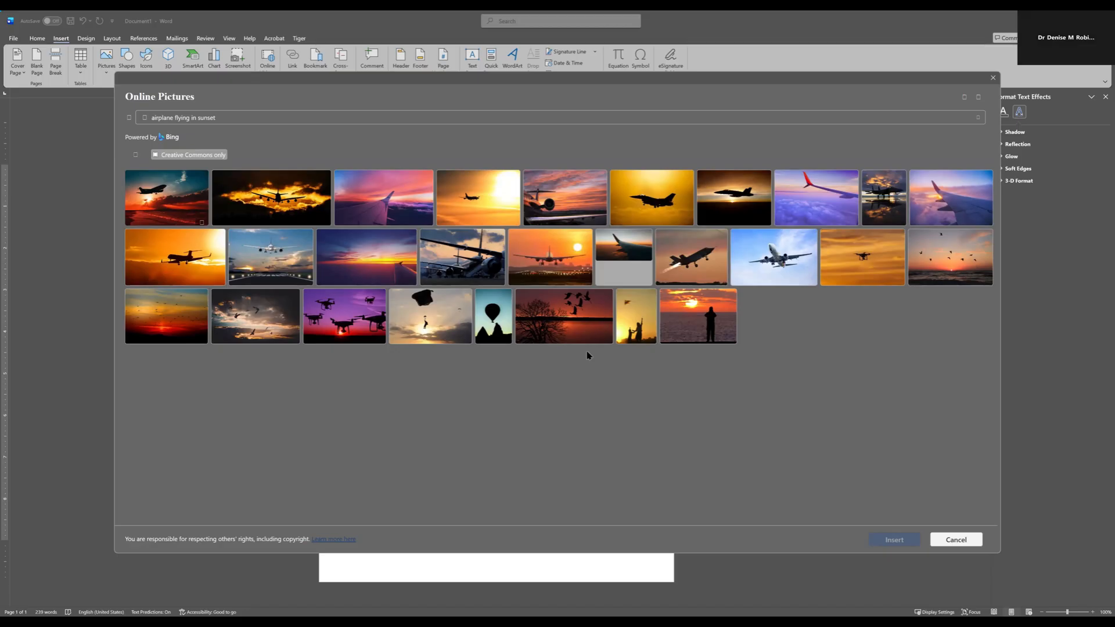
Step: Insert the online picture of the airplane above a lit runway, second in the second row of results
key("Right")
key("Right")
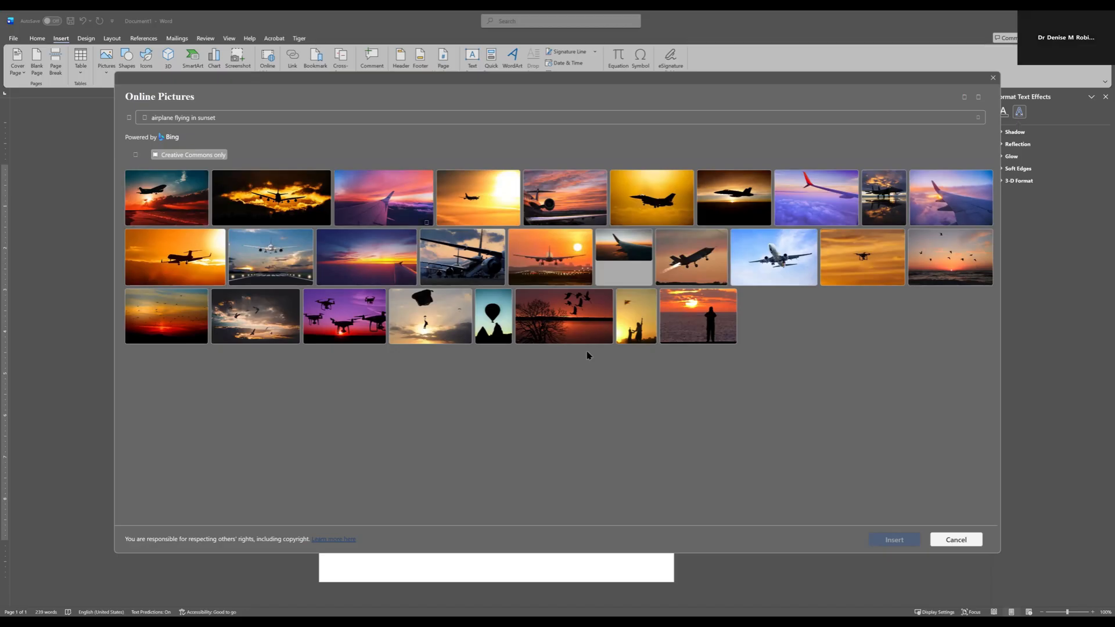
key("Down")
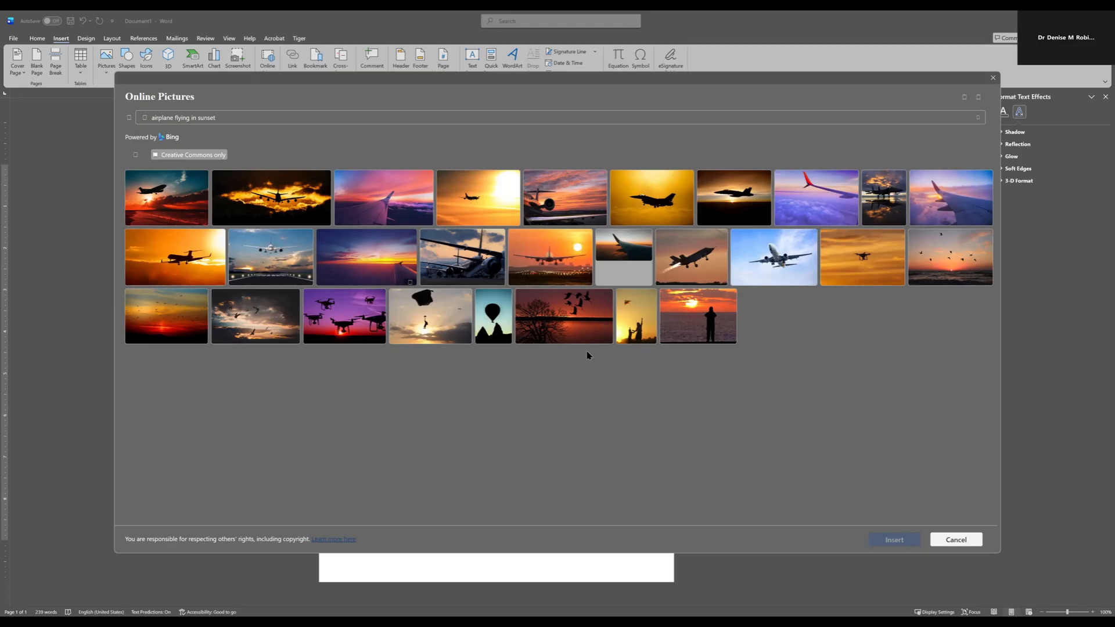
key("Left")
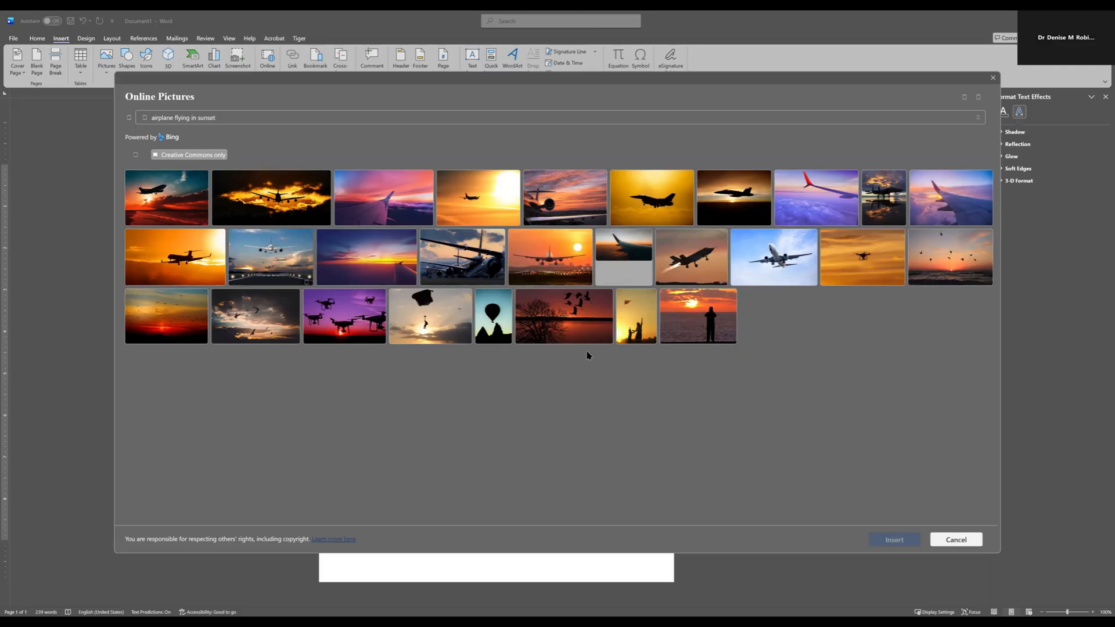
key("space")
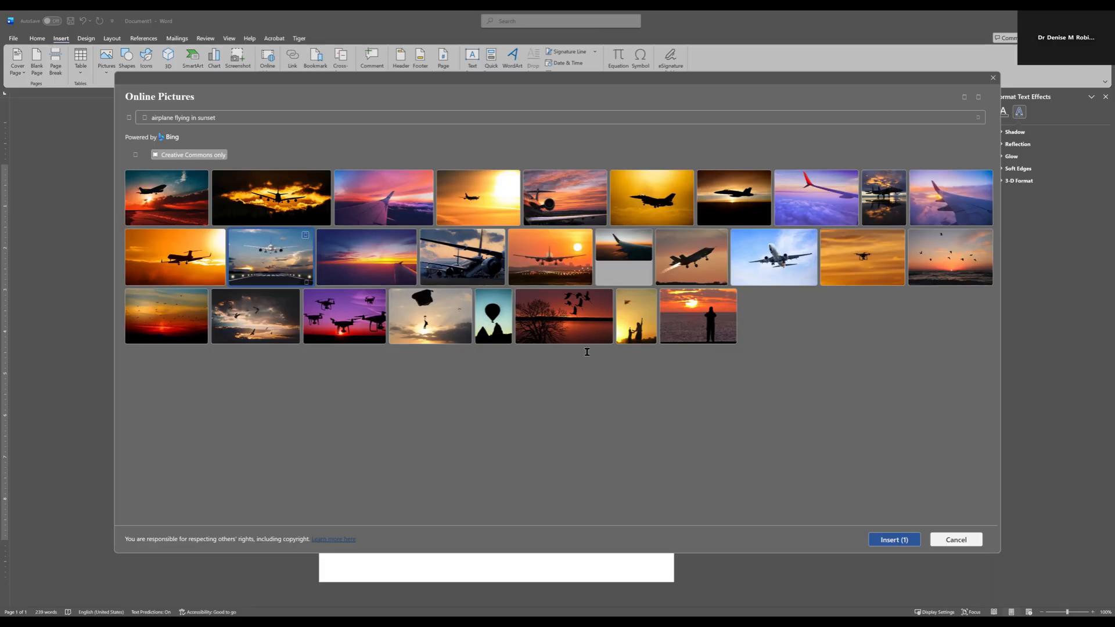
key("Return")
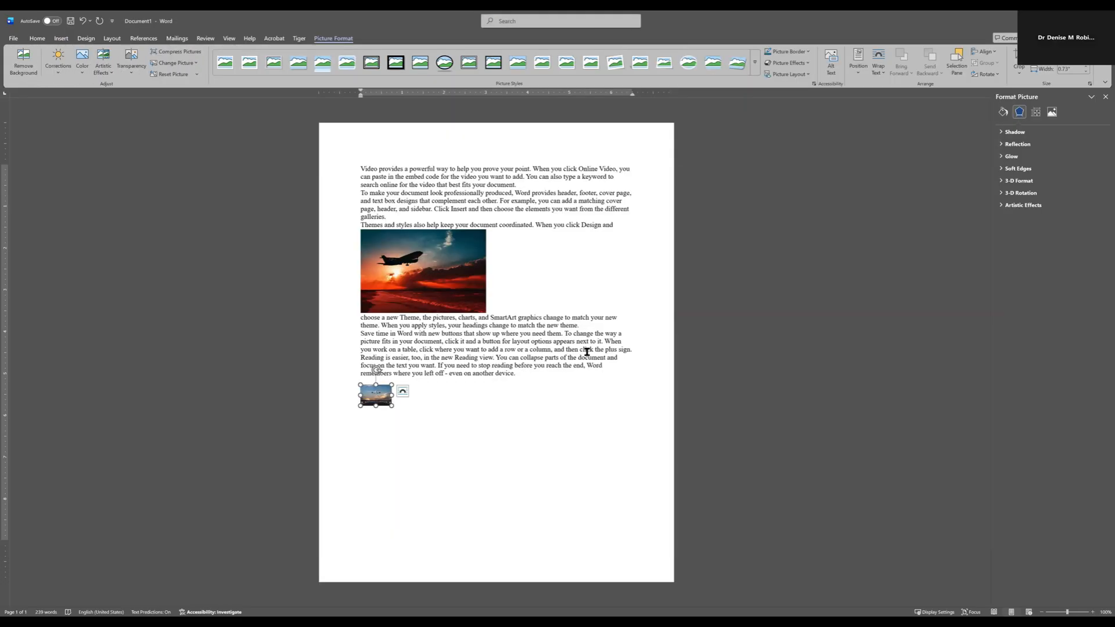
Step: Resize the runway airplane picture proportionally to an absolute width of 2.5 inches and deselect it
key("ctrl")
key("Escape")
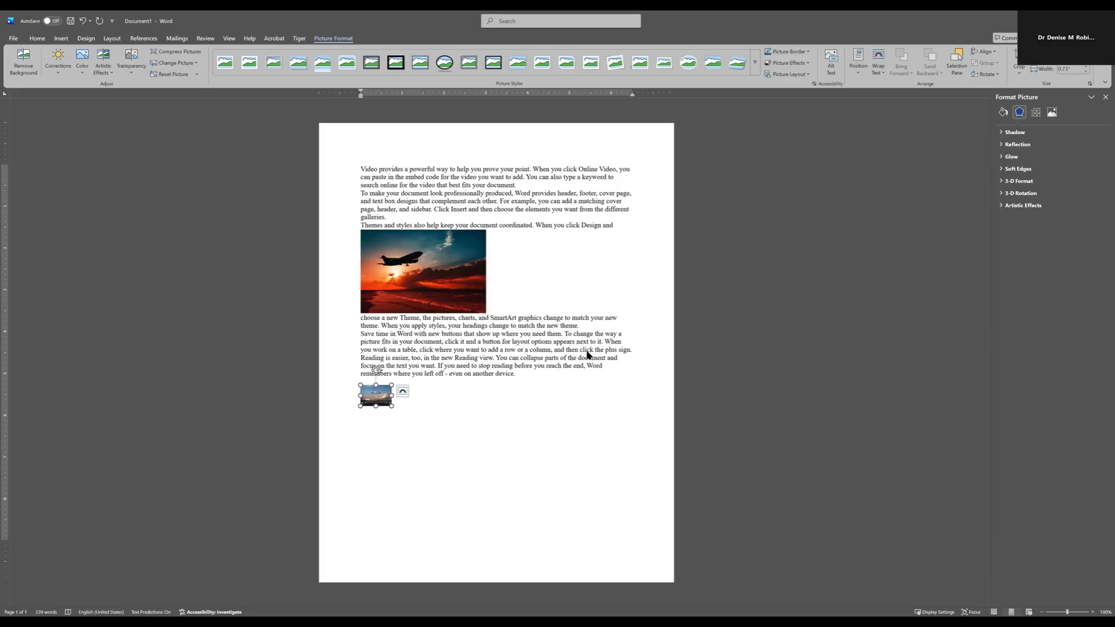
key("Return")
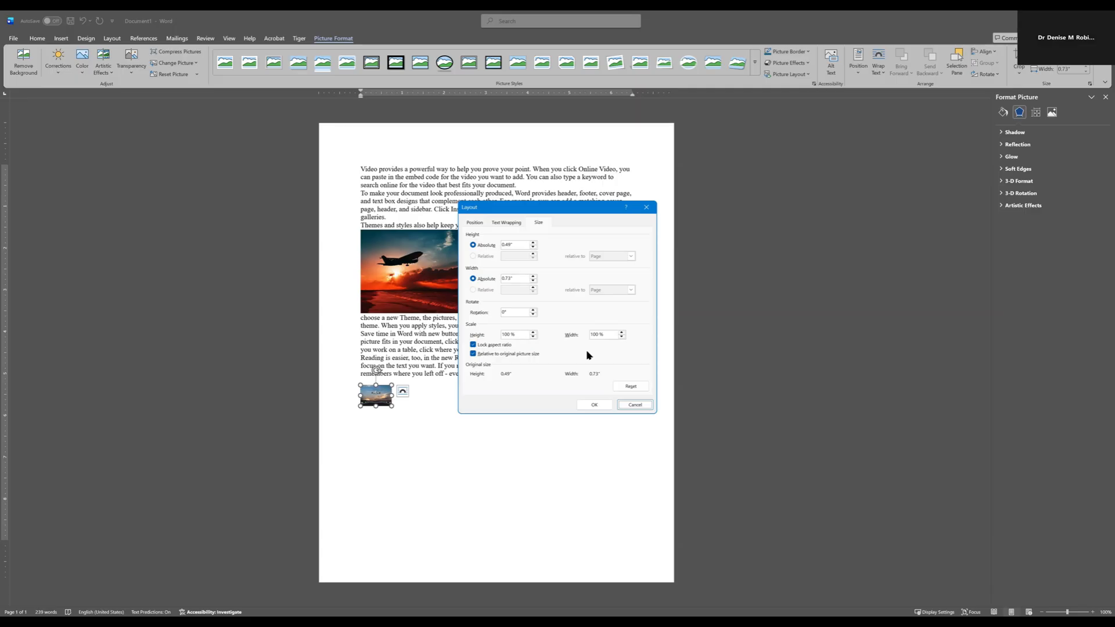
key("Tab")
key("Tab")
key("ctrl")
type("2.5")
key("Tab")
key("Return")
left_click(586, 351)
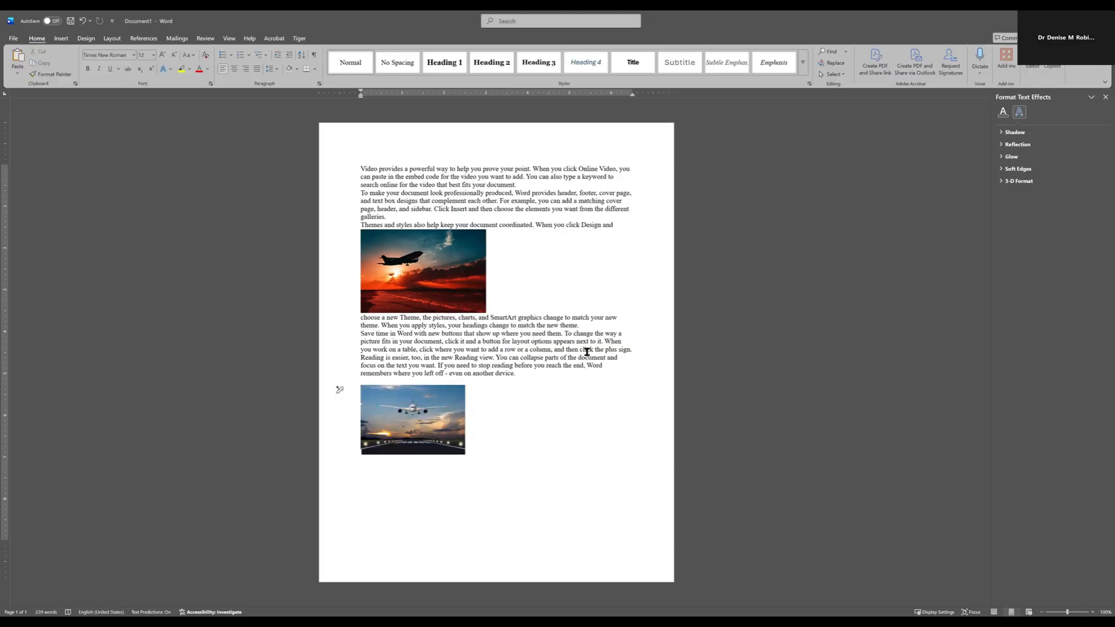
Step: Move the cursor to the end of the document, on a new line below the runway picture
left_click(586, 351)
key("ctrl+z")
key("Return")
key("alt+Tab")
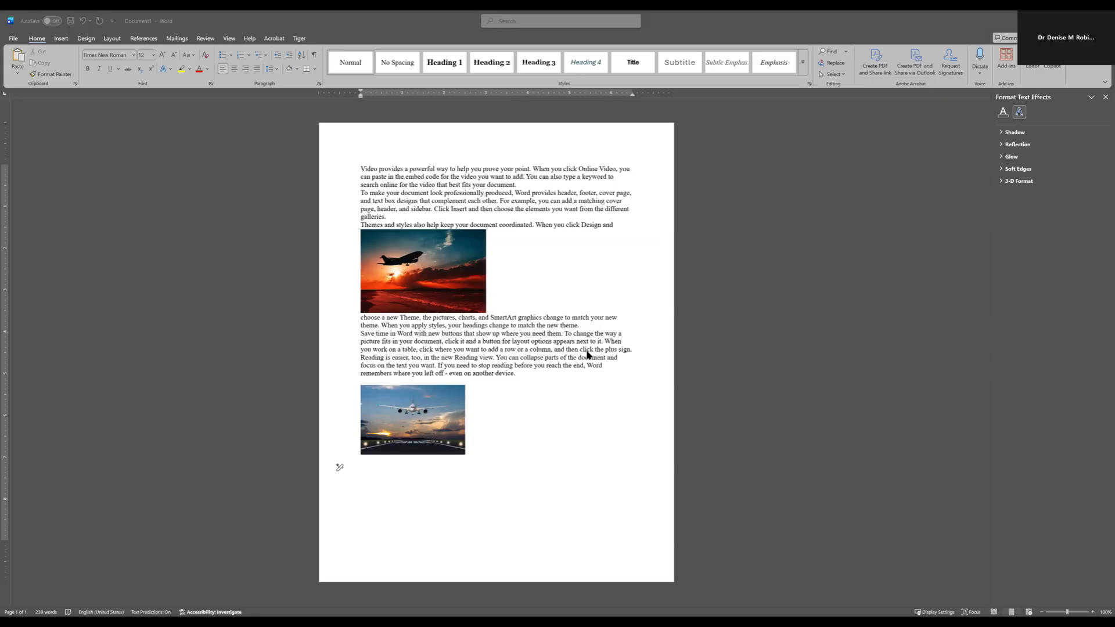
Step: On the new line at the end of the document, search the online pictures for "people laying on beach"
left_click(446, 263)
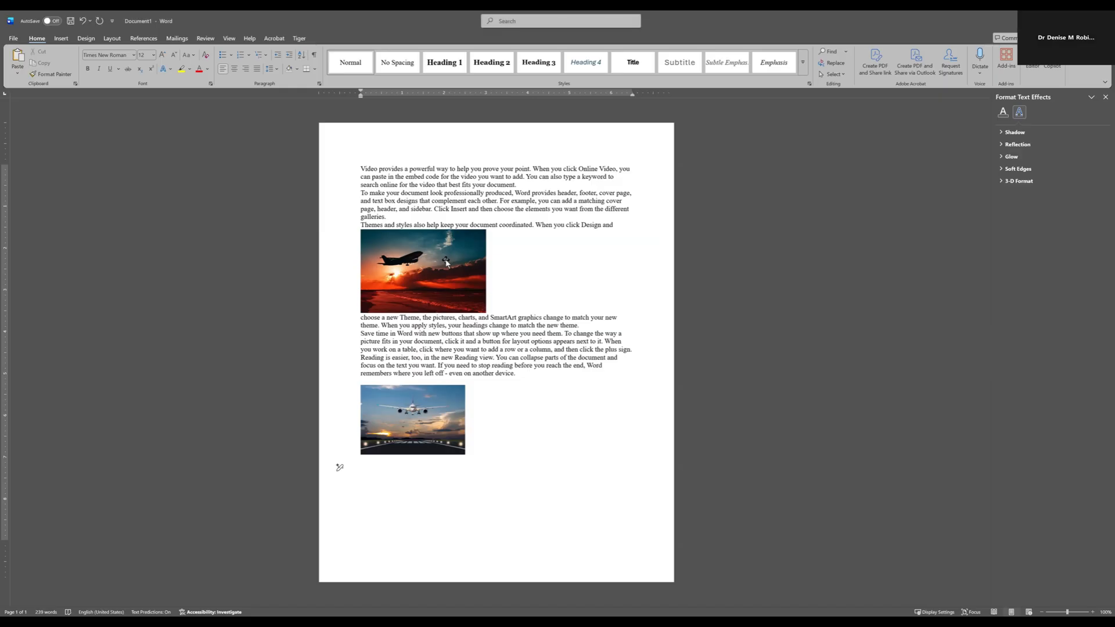
key("alt")
key("n")
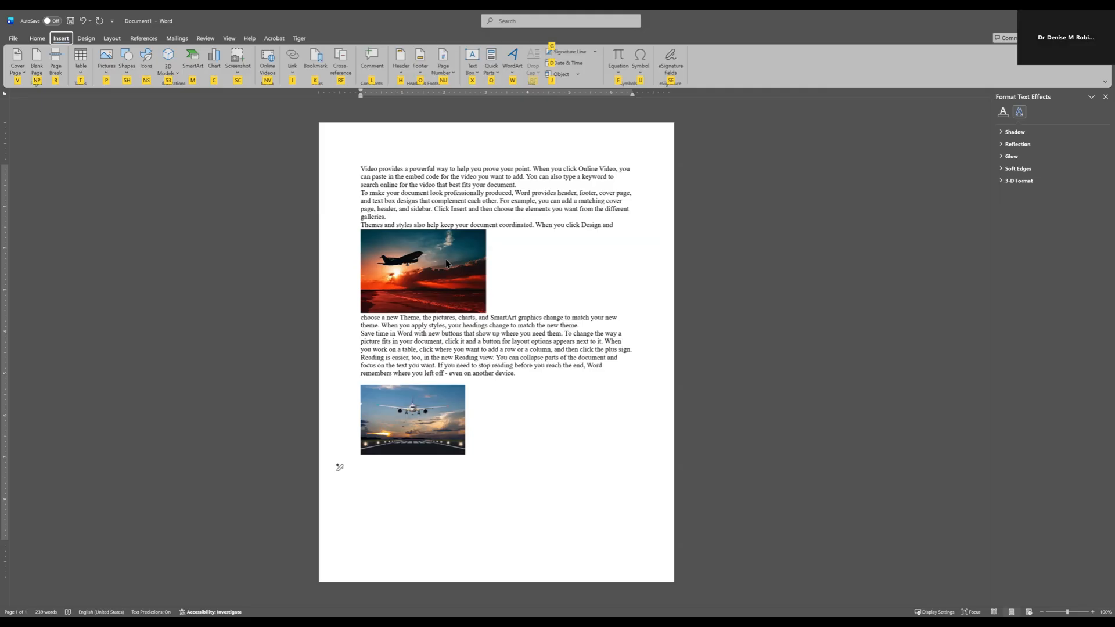
key("n")
key("s")
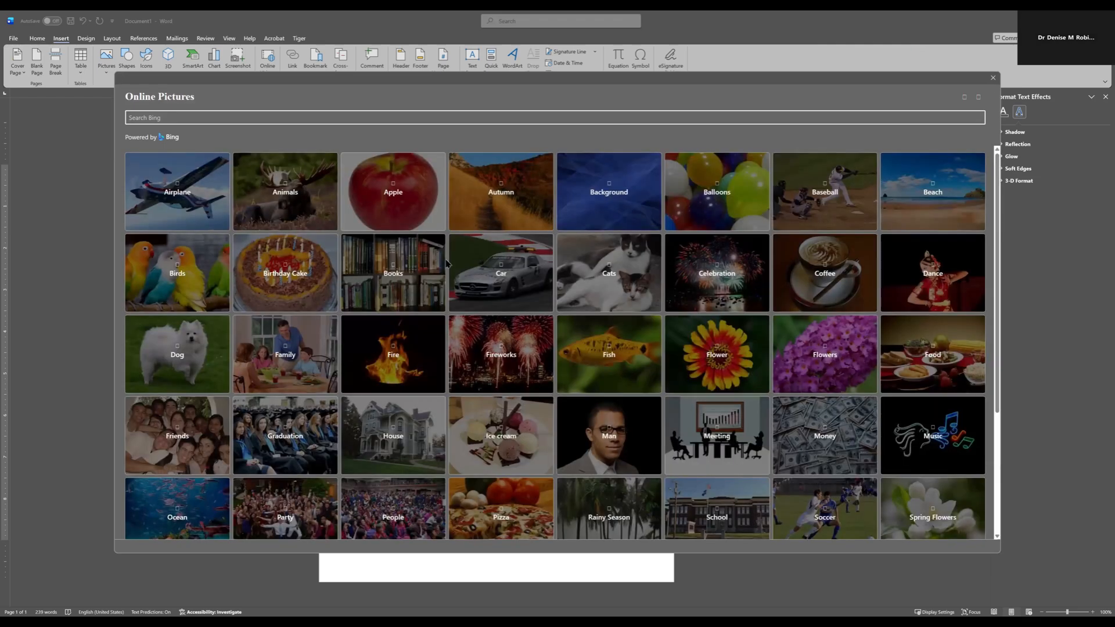
type("people laying on beach")
key("Return")
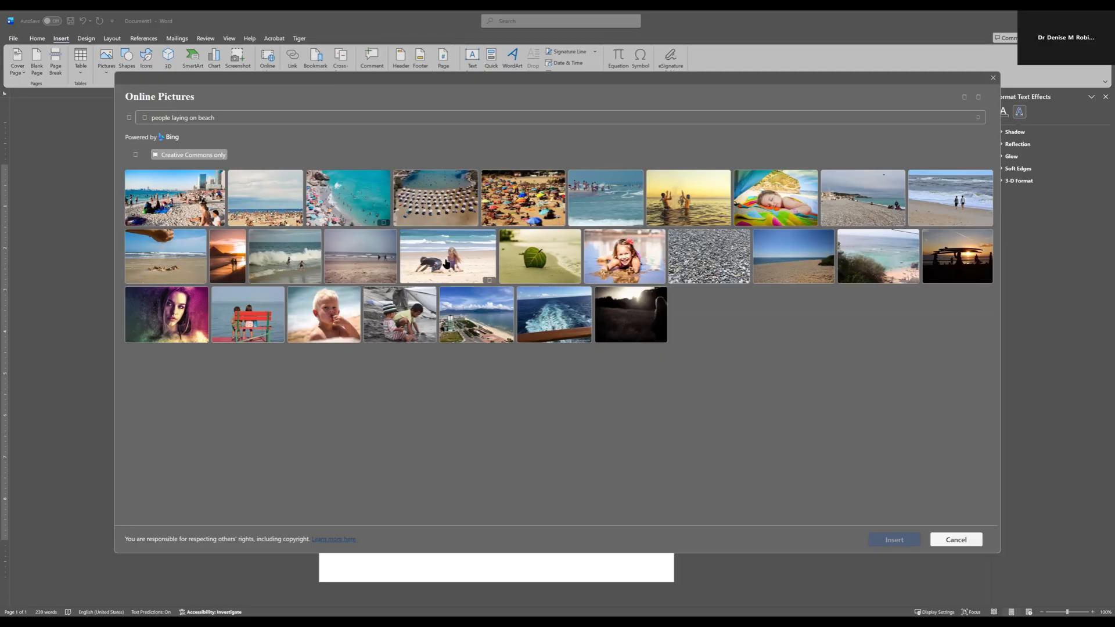
Step: Insert the online picture of the crowded beach beside turquoise water, third in the first row of results
key("space")
key("Tab")
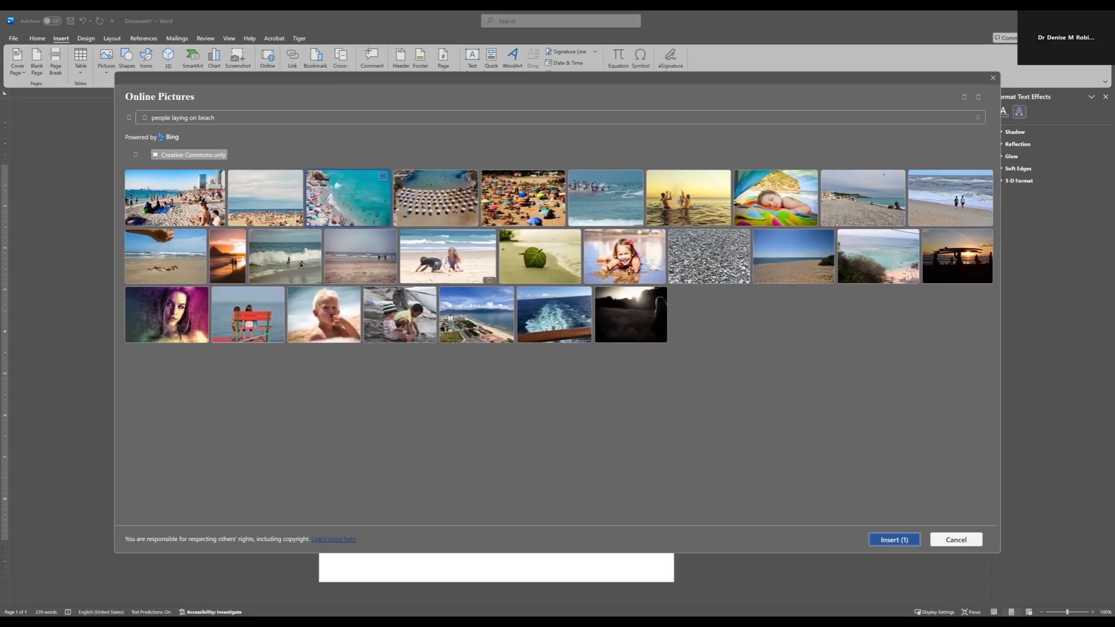
key("Return")
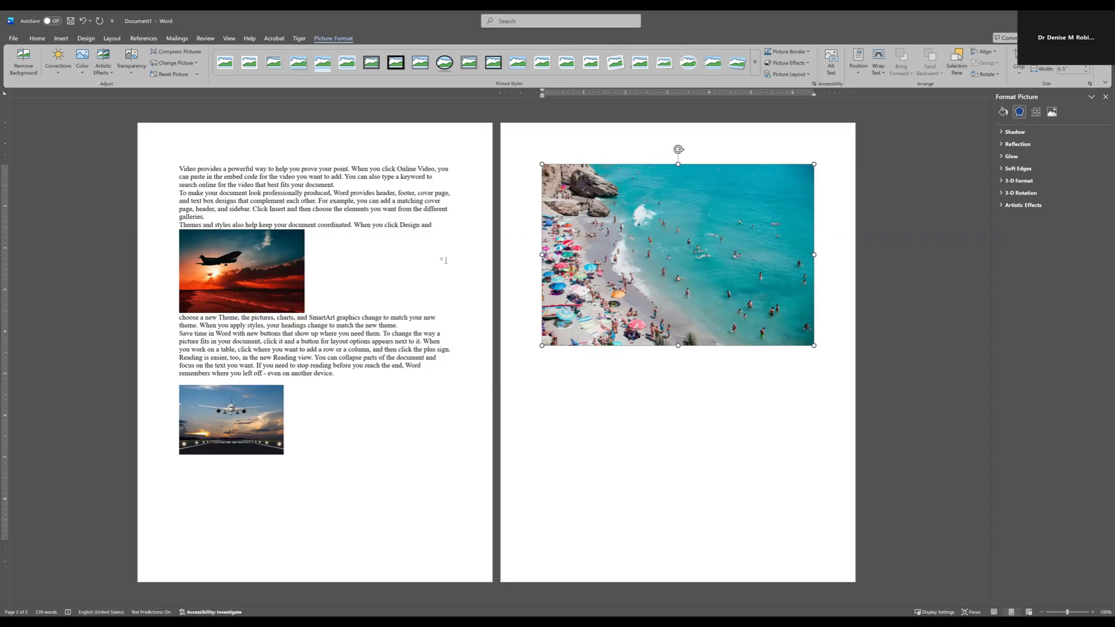
Step: Resize the beach picture proportionally to an absolute width of 2.5 inches and dismiss its layout options
key("shift+F10")
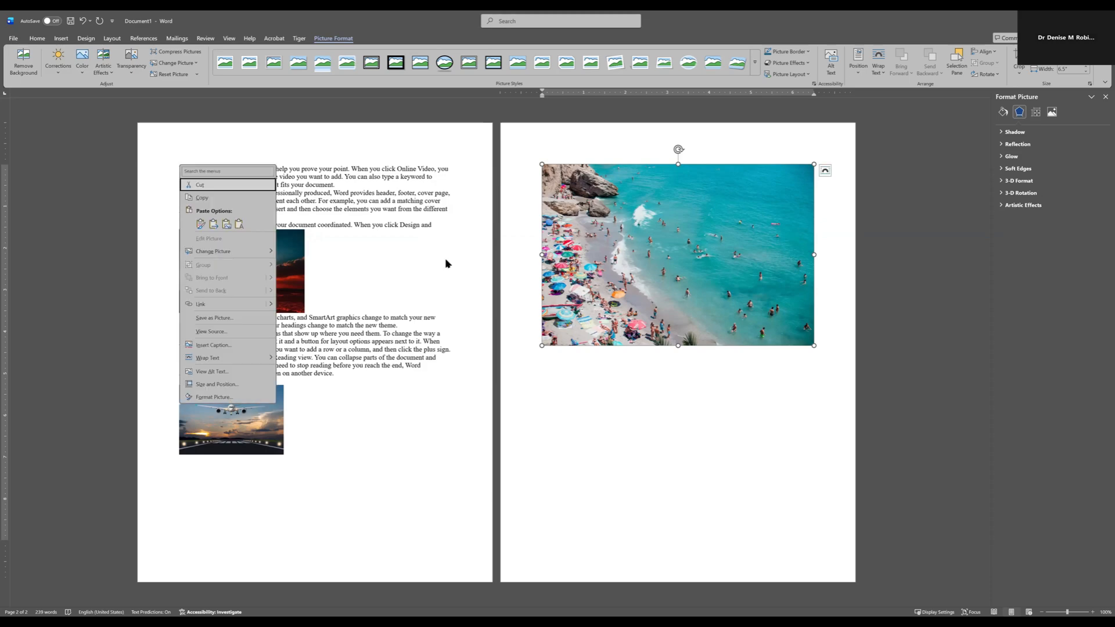
key("z")
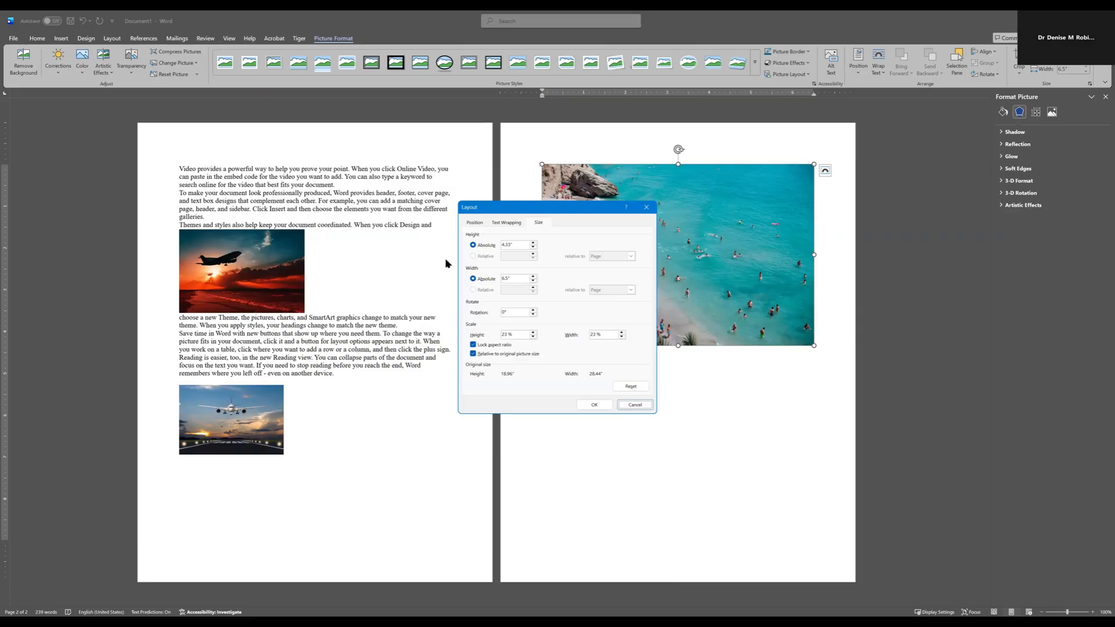
key("Tab")
key("Tab")
key("Tab")
key("Tab")
type("2")
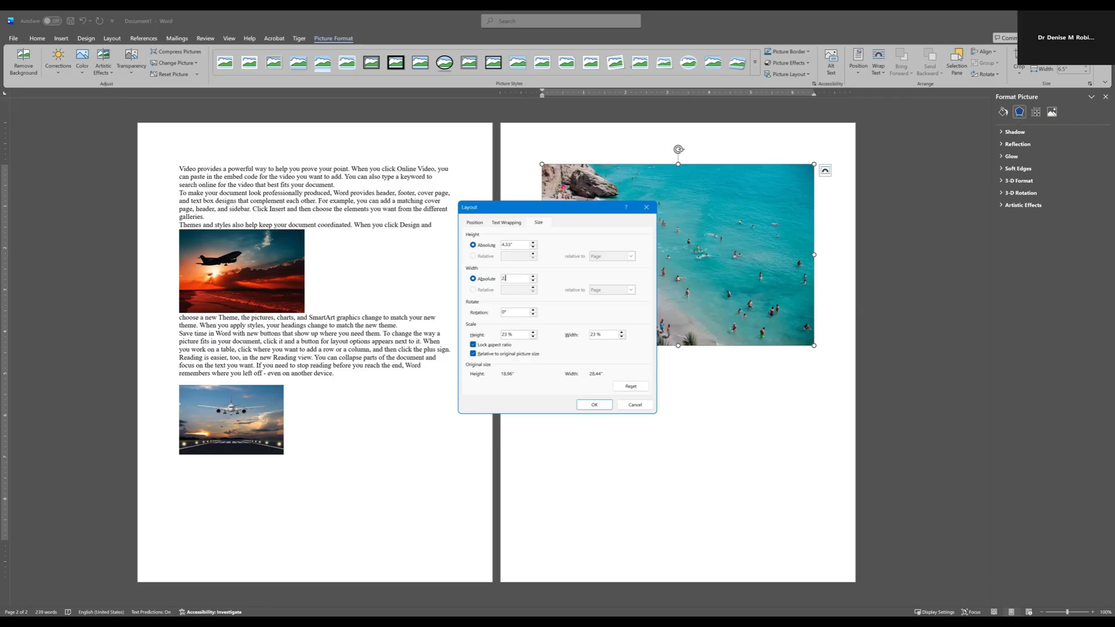
type(".5")
key("shift+Tab")
key("shift+Tab")
key("Return")
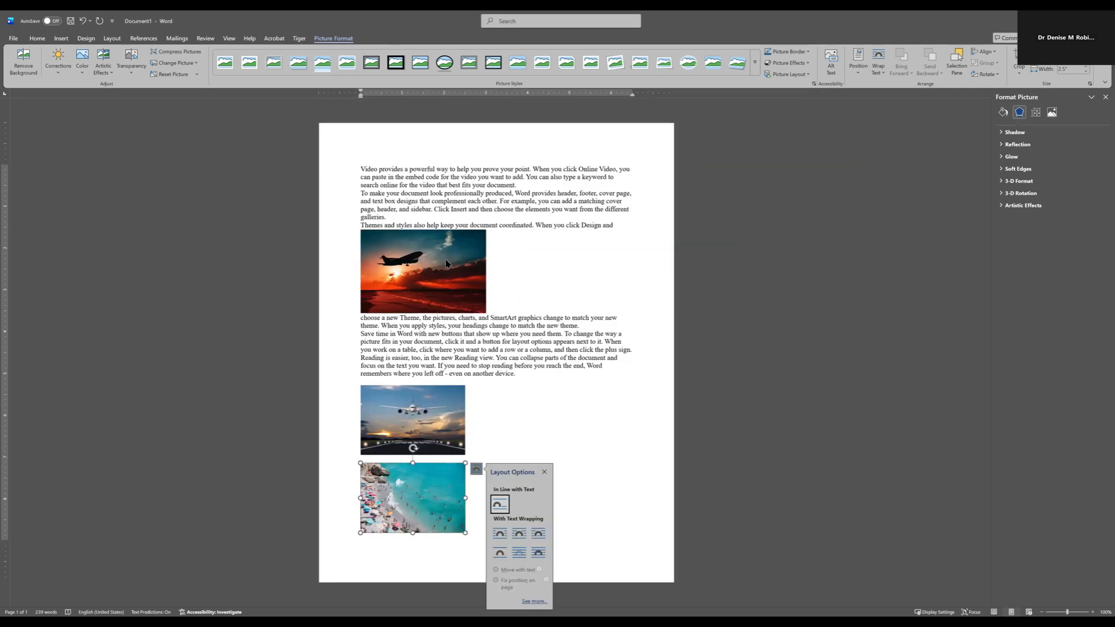
left_click(446, 262)
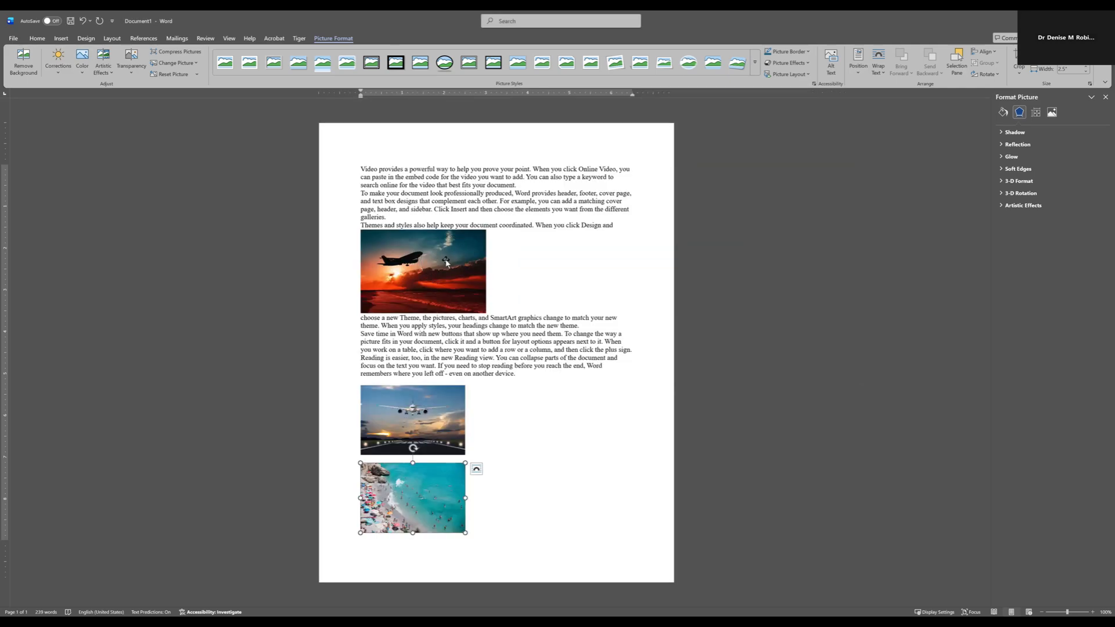